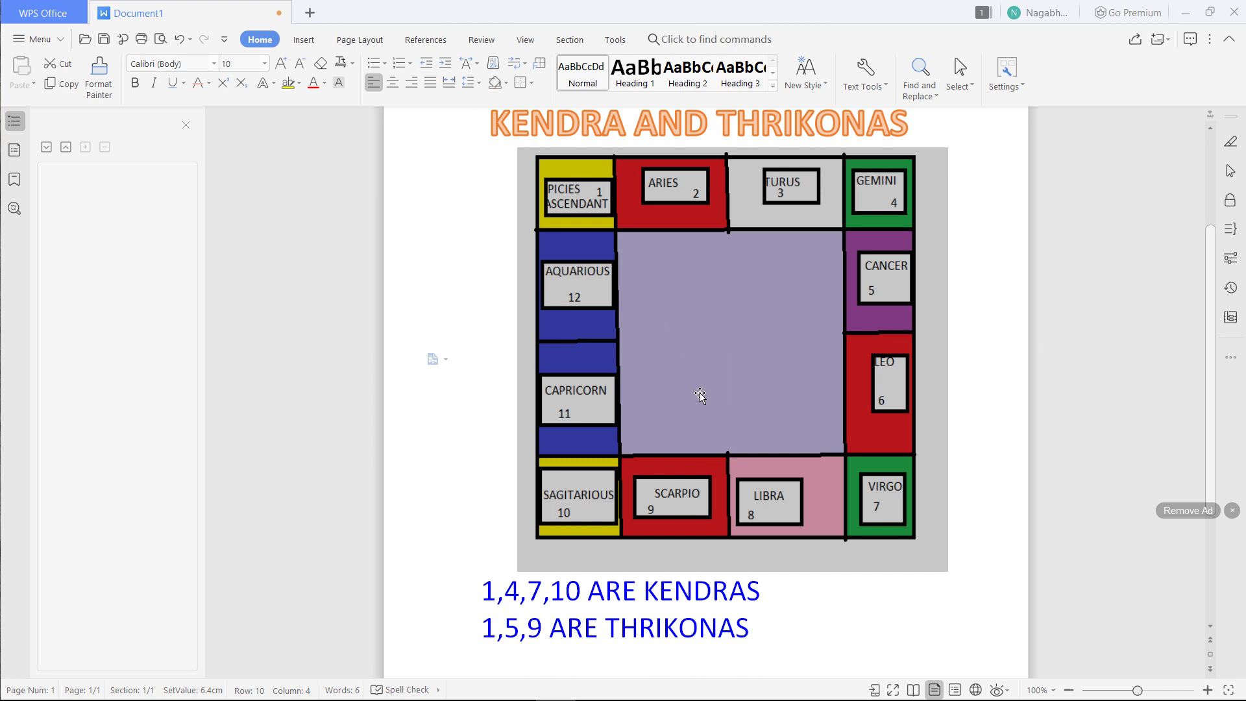
pyautogui.scroll(-1, 700, 394)
pyautogui.scroll(-2, 700, 395)
pyautogui.scroll(-1, 700, 395)
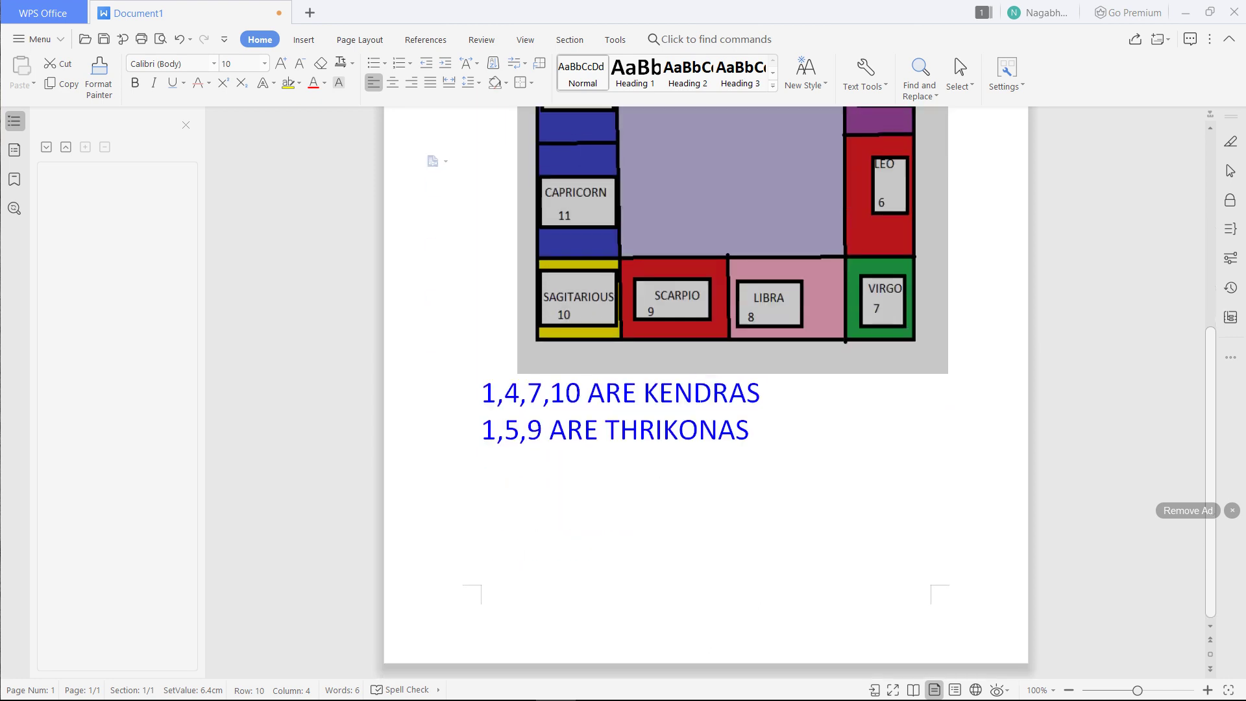
# Below '1,5,9 ARE THRIKONAS', add lines 'PICES LORD JUPITER' and 'GEMINI LORD MERCURY'
pyautogui.press('Down')
pyautogui.press('Down')
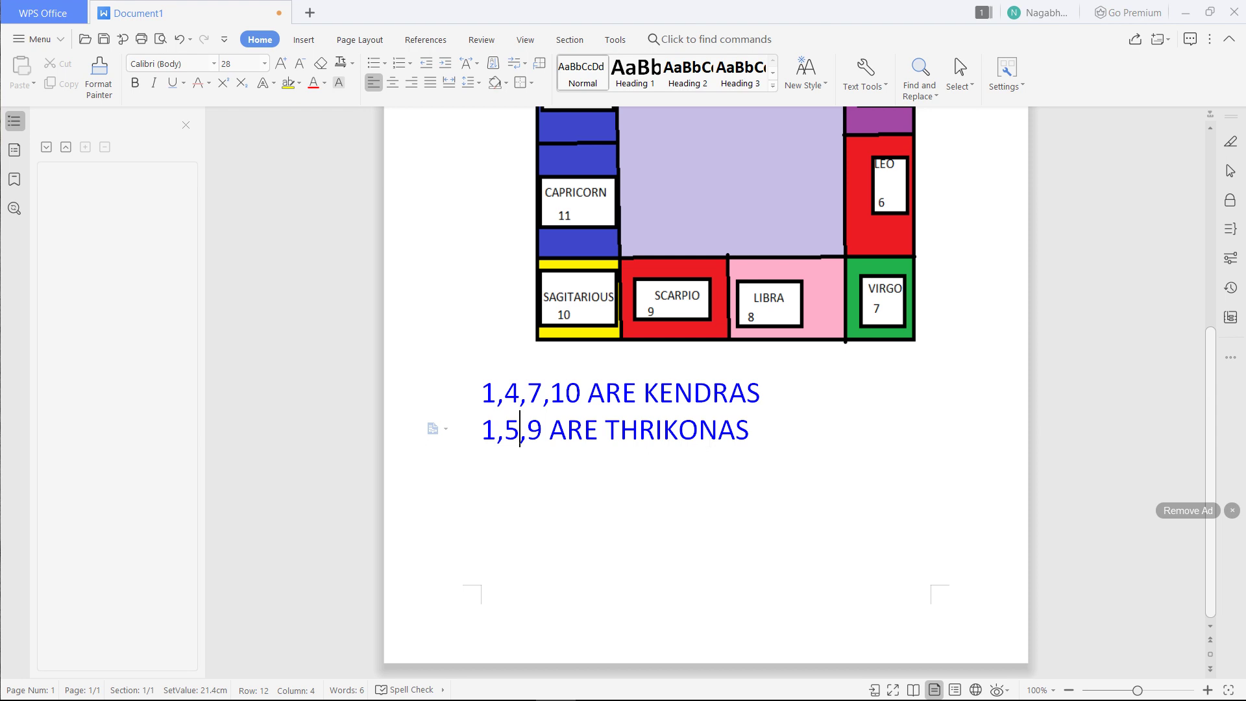
pyautogui.press('End')
pyautogui.press('Return')
pyautogui.write('P')
pyautogui.write('ICES')
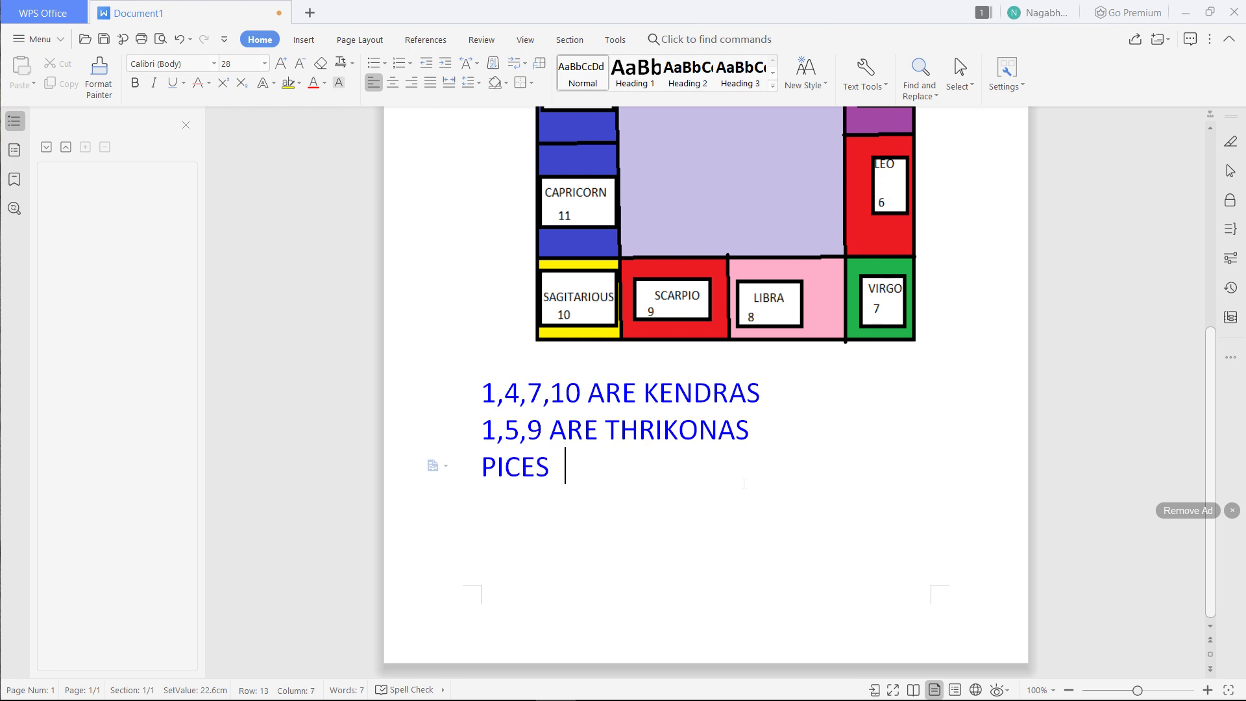
pyautogui.write(' LORD ')
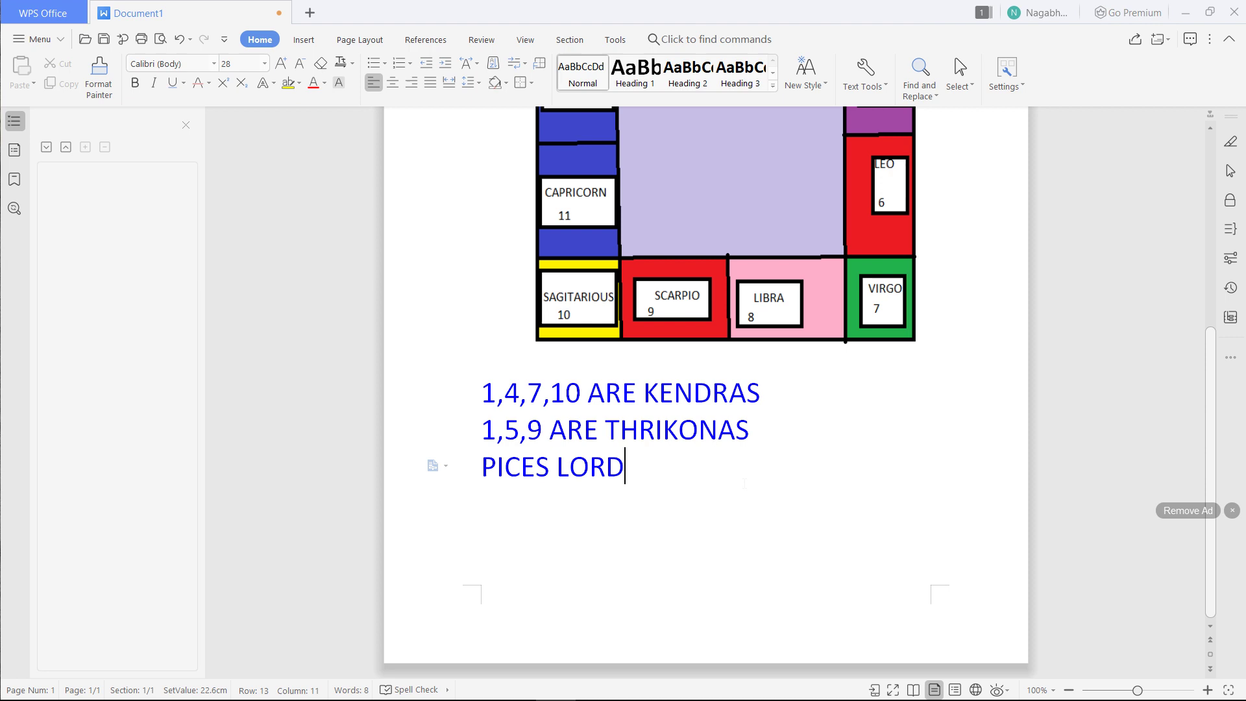
pyautogui.write('JUP')
pyautogui.write('ITER')
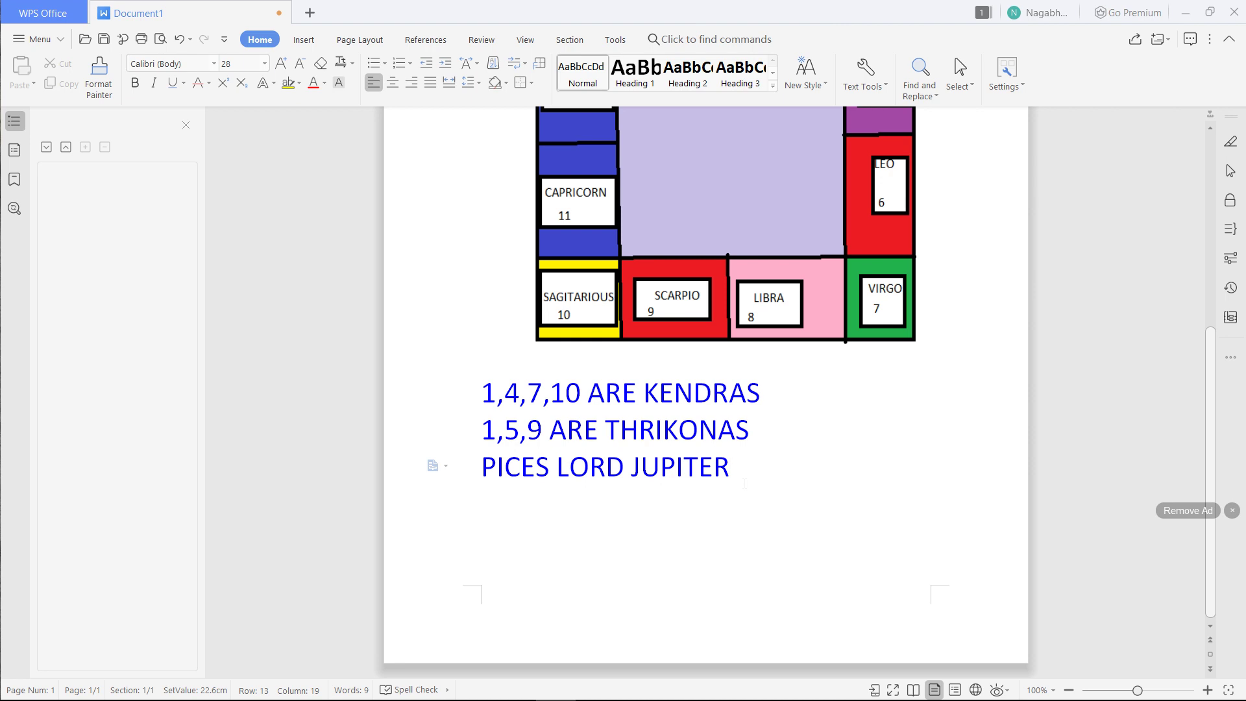
pyautogui.press('Return')
pyautogui.write('GEMI')
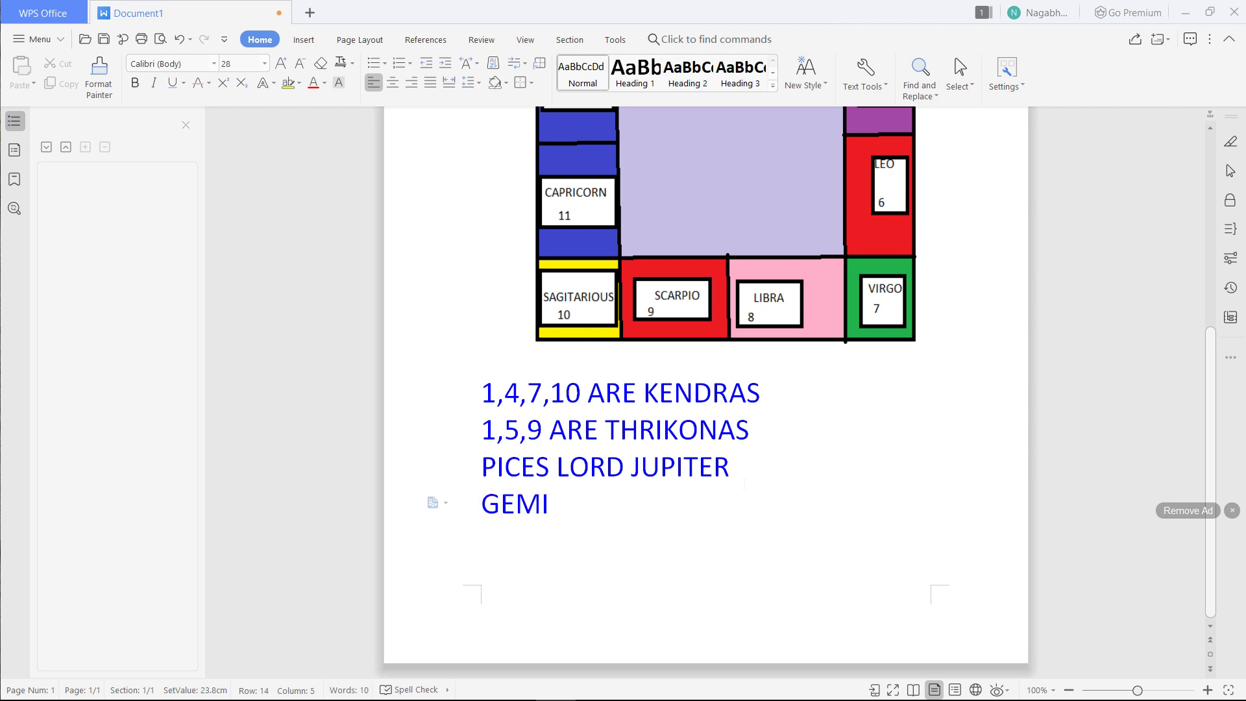
pyautogui.write('NI L')
pyautogui.write('ORD')
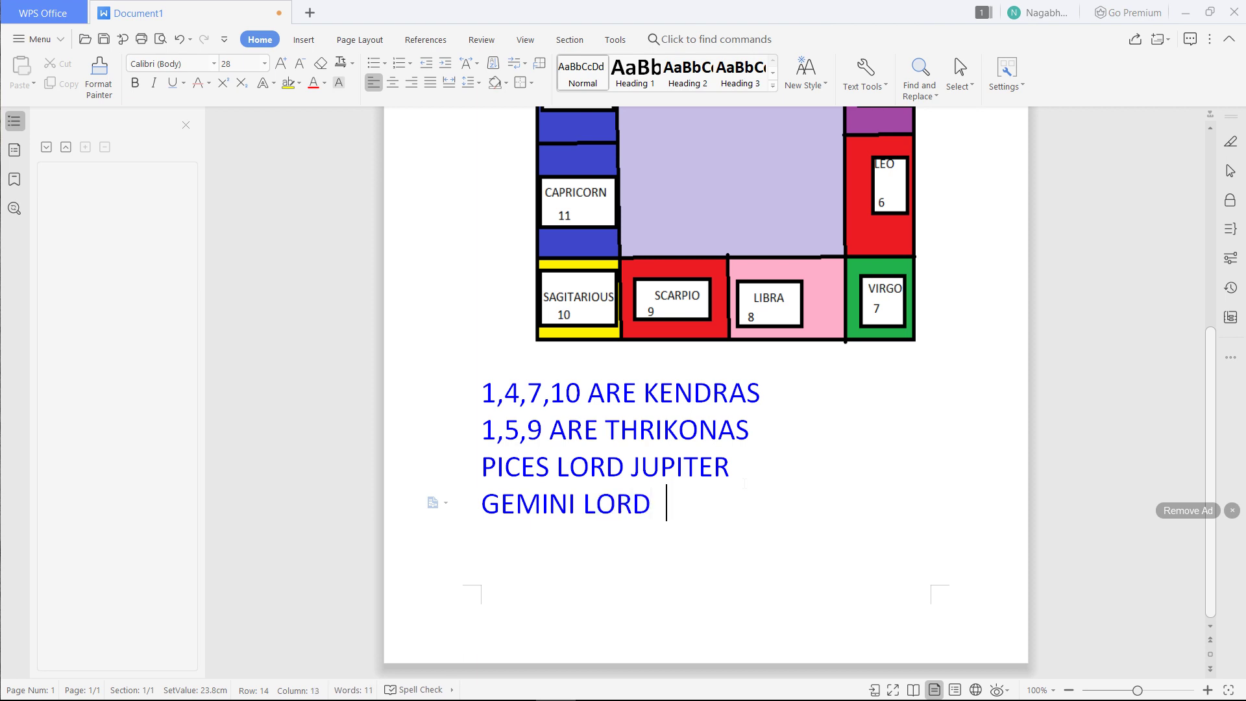
pyautogui.write(' MERCU')
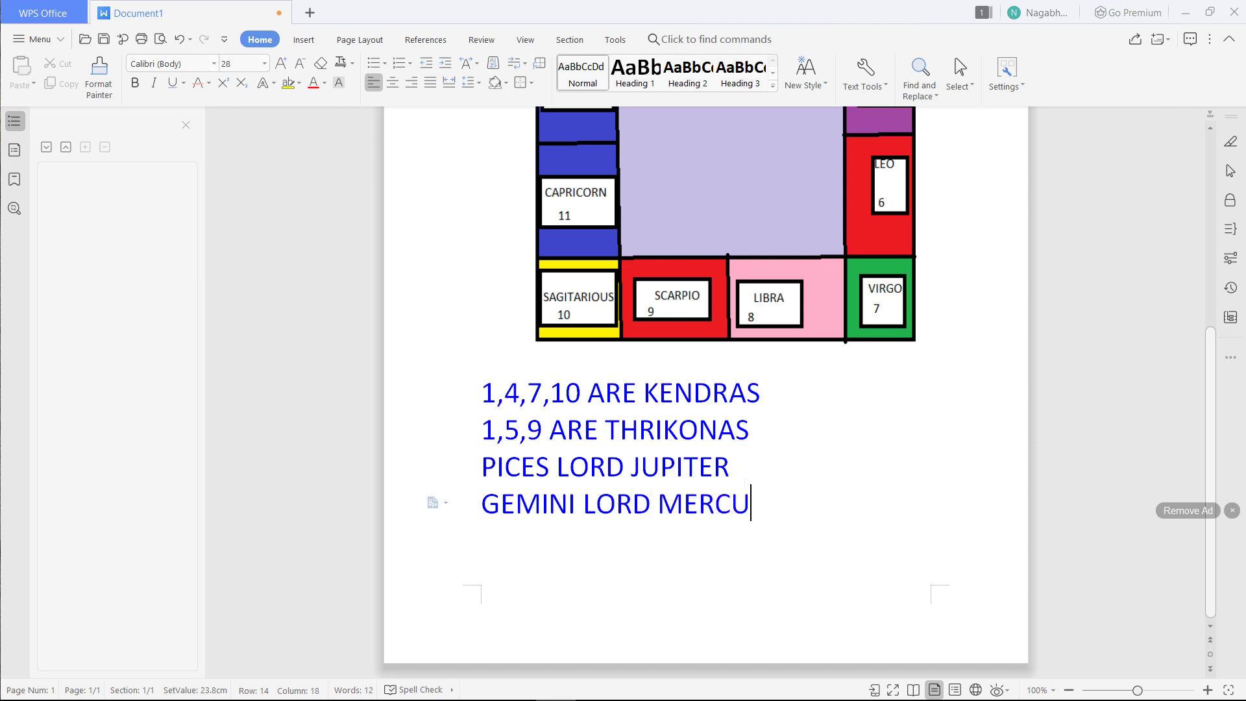
pyautogui.write('T')
pyautogui.press('BackSpace')
pyautogui.write('RY')
pyautogui.press('Return')
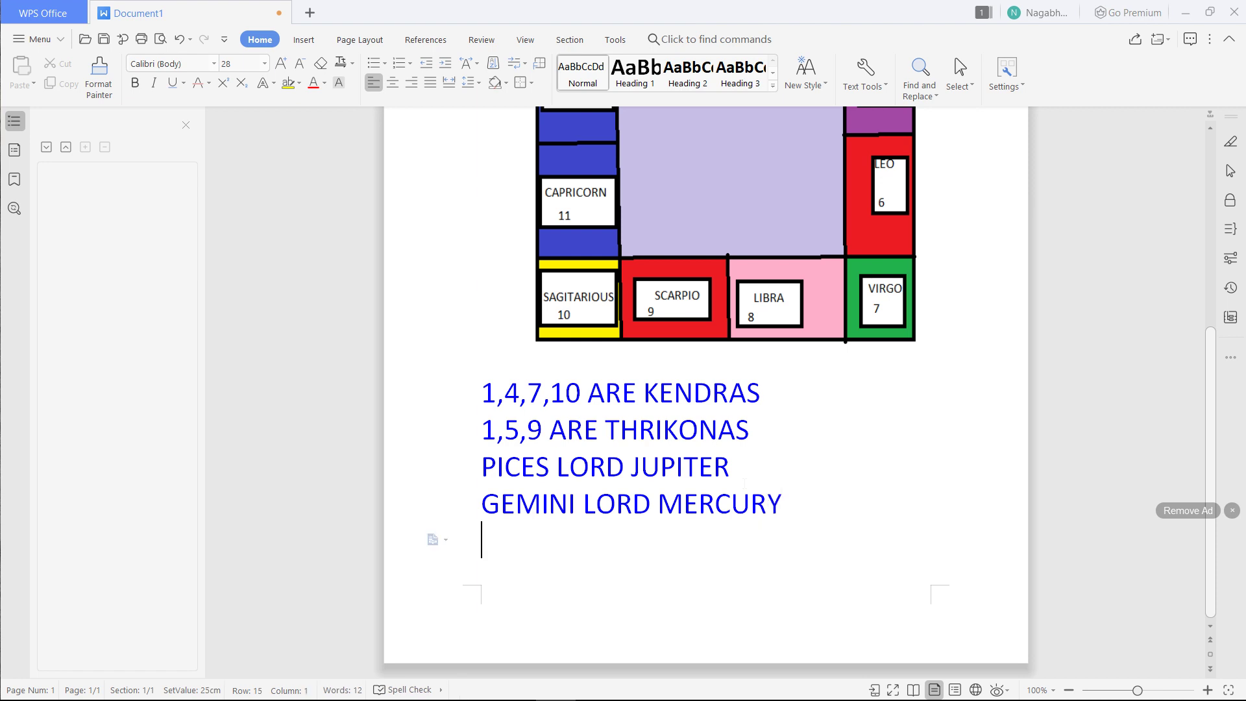
pyautogui.write('VIRO')
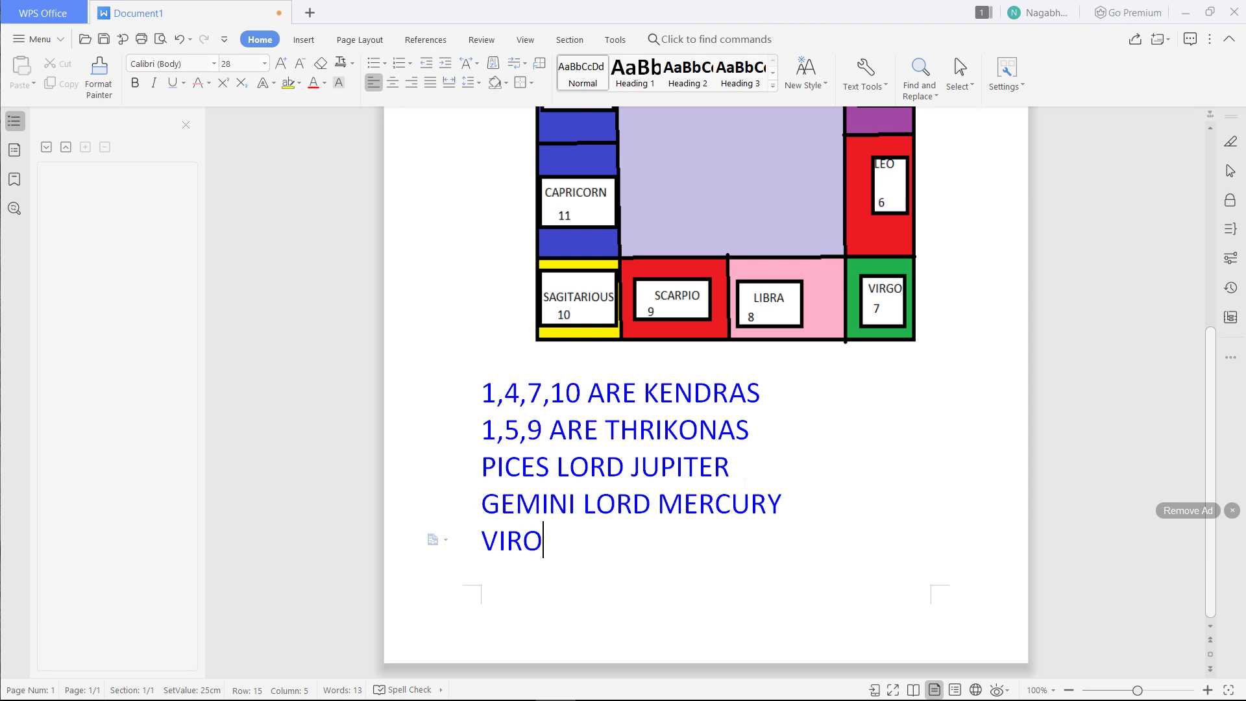
# Type 'VIRGO LORD MERCURY', then 'SAGITARIOUS LORD JUPITER' atop page two, correcting typos
pyautogui.press('BackSpace')
pyautogui.write('G')
pyautogui.write('O LOE')
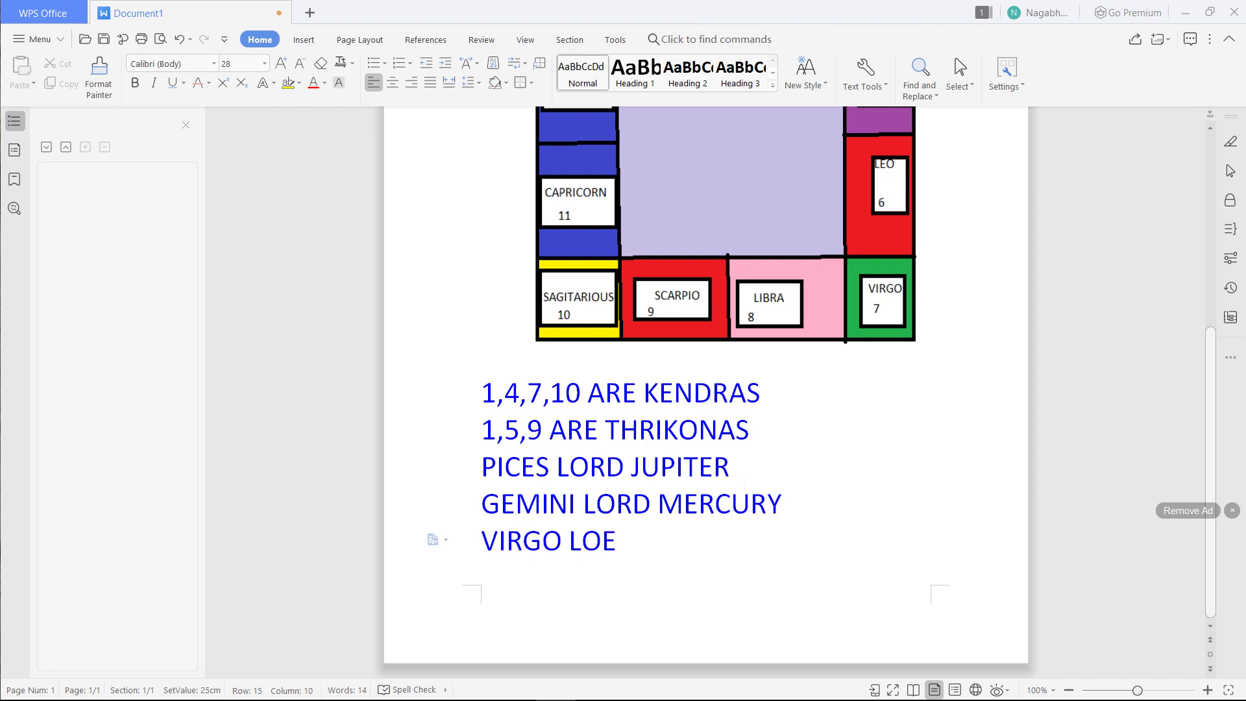
pyautogui.press('BackSpace')
pyautogui.write('R')
pyautogui.write('D ')
pyautogui.write('MERC')
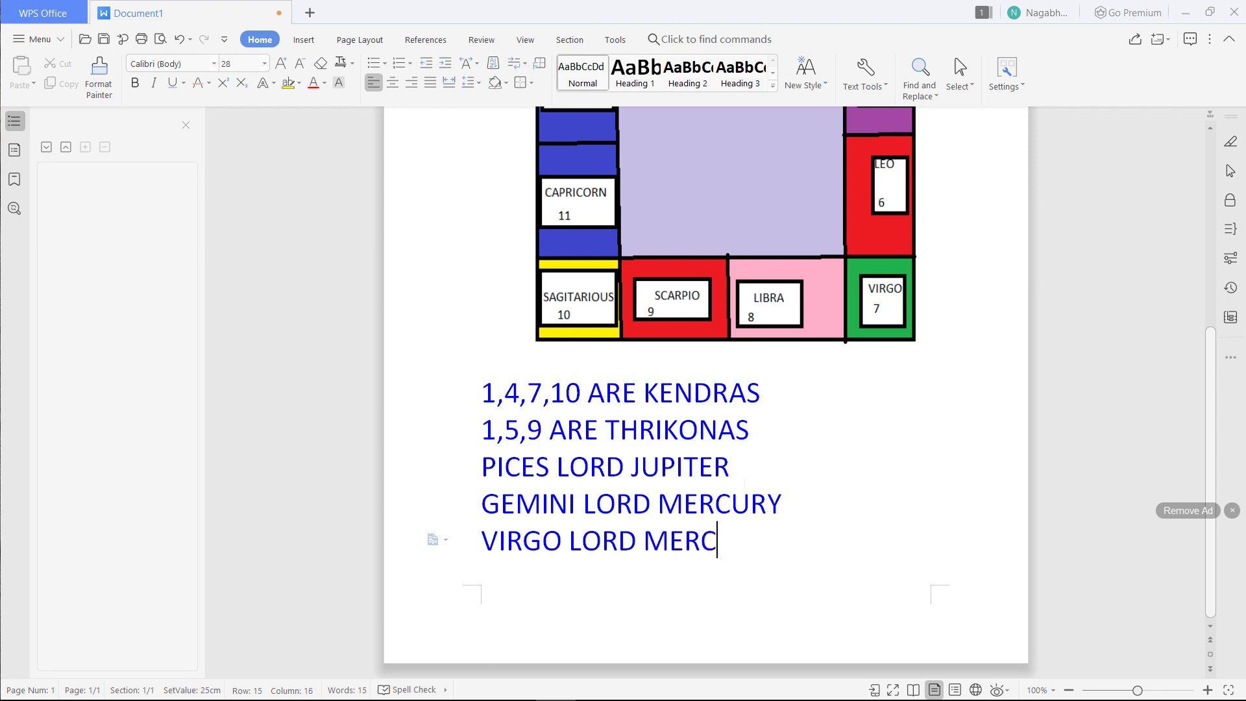
pyautogui.write('UT')
pyautogui.press('BackSpace')
pyautogui.write('RY')
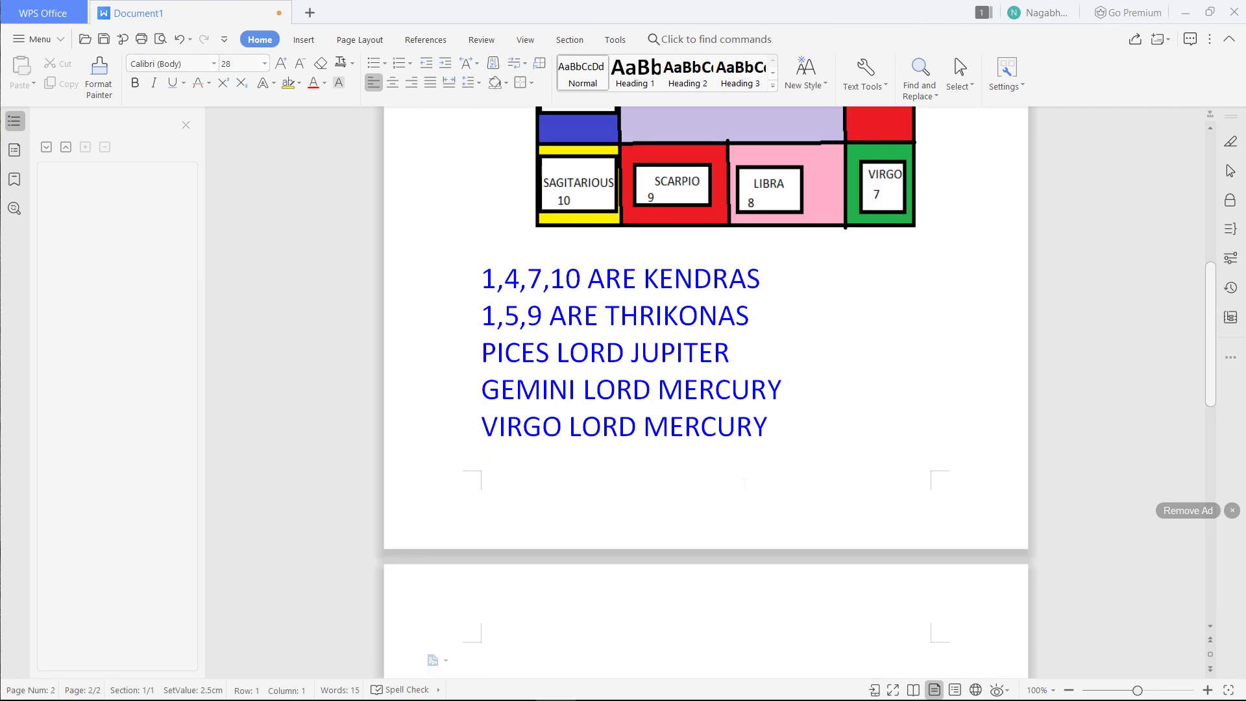
pyautogui.write('S')
pyautogui.write('AGI')
pyautogui.write('TAR')
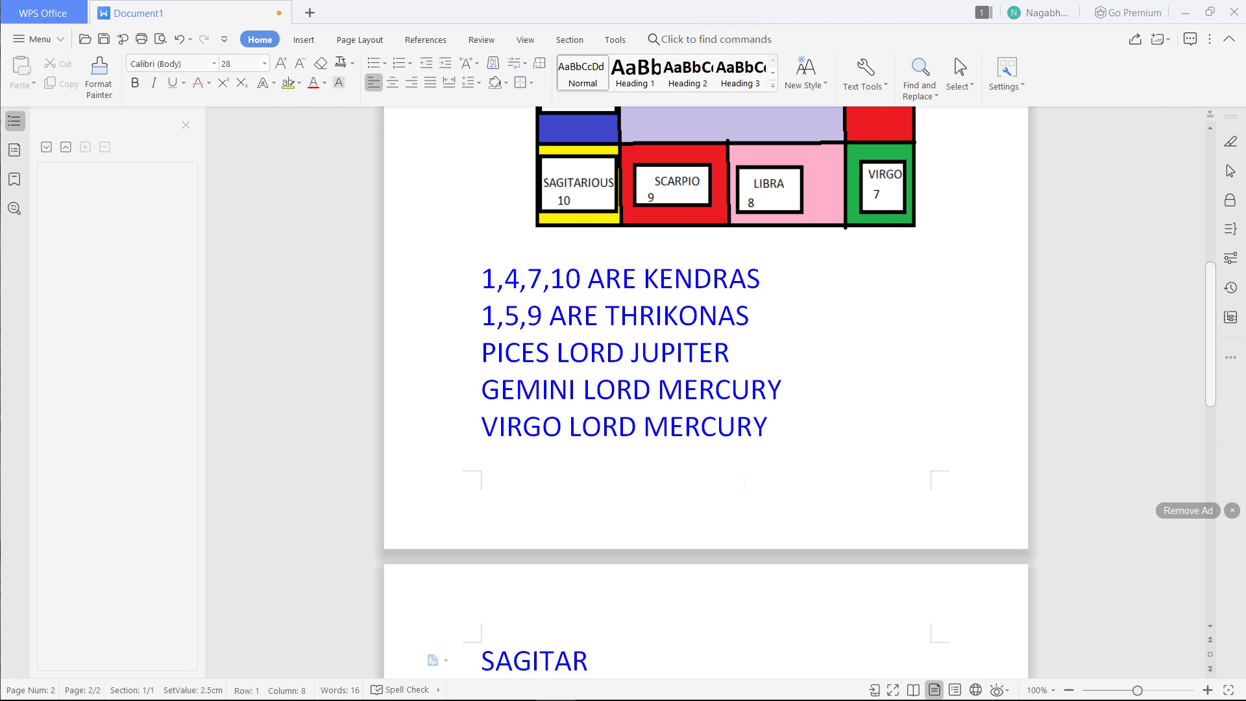
pyautogui.write('IOUS ')
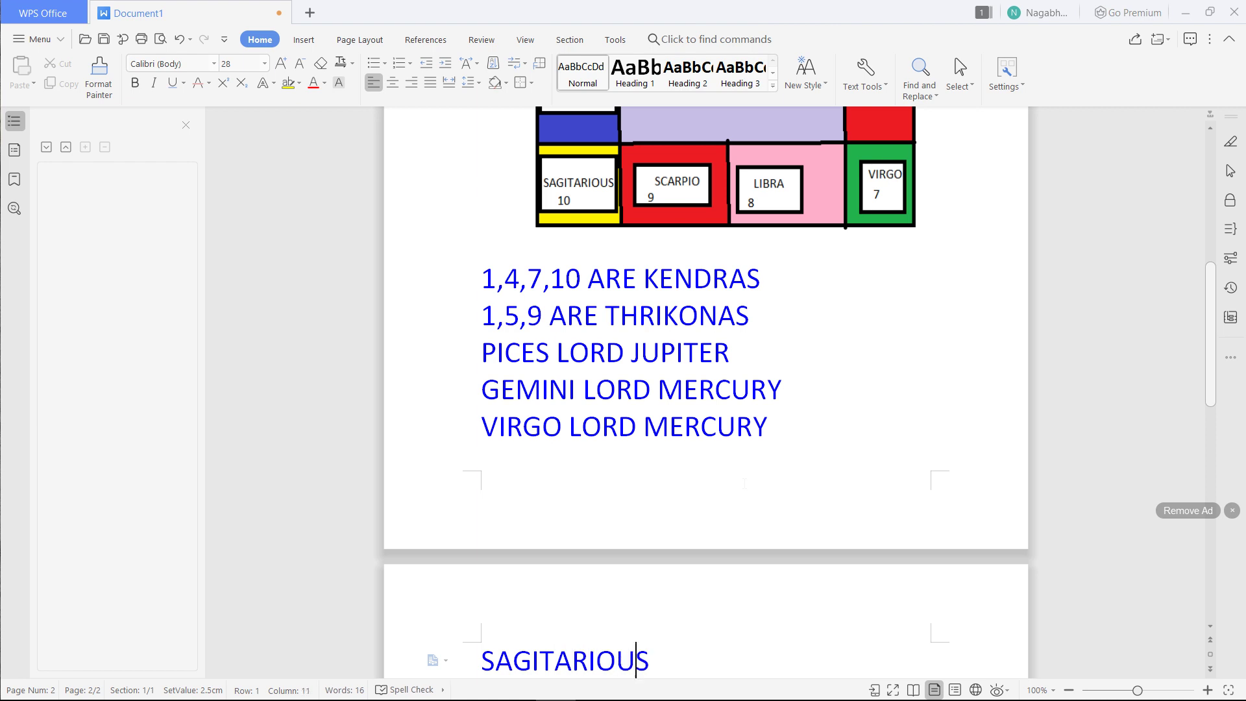
pyautogui.write('LO')
pyautogui.write('RD ')
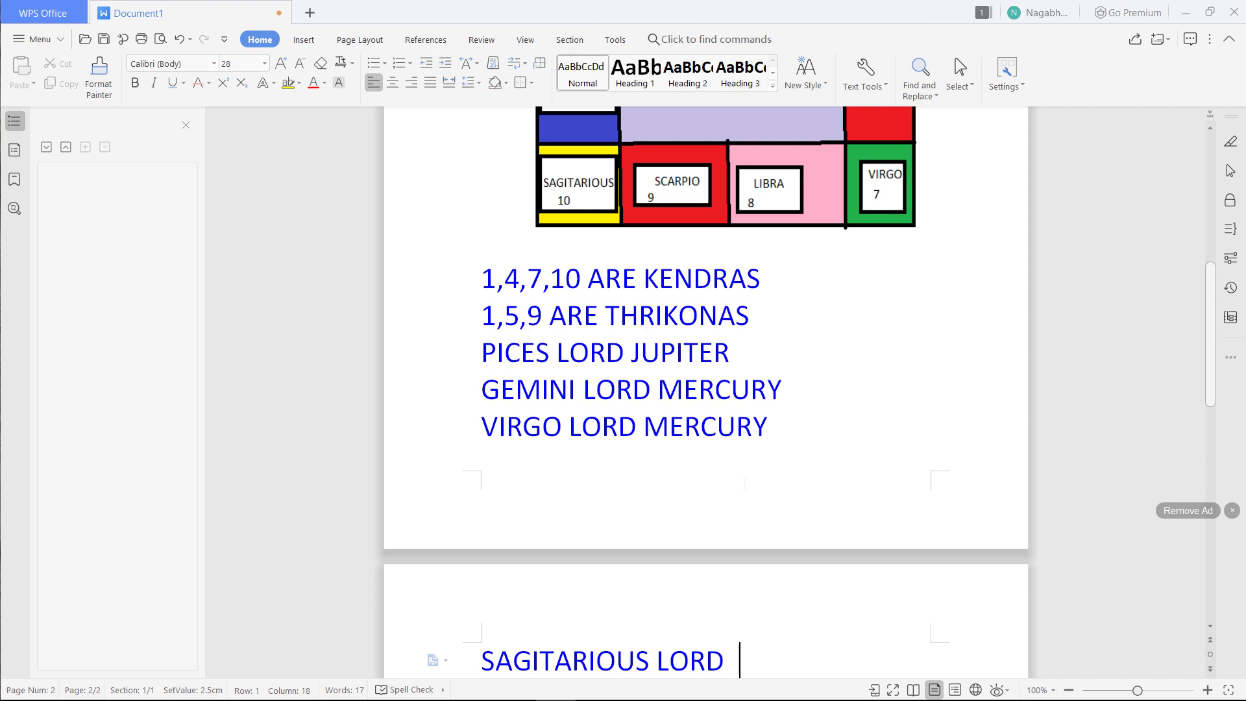
pyautogui.write('JU')
pyautogui.write('PITER')
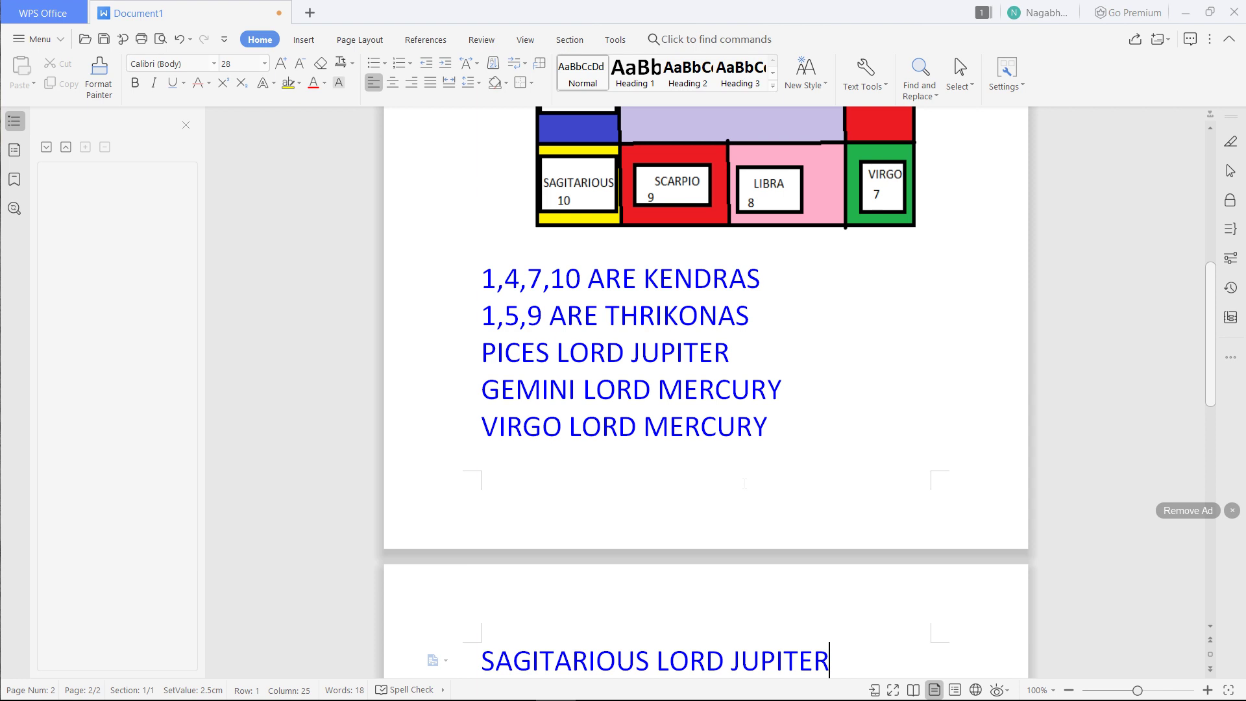
# Add 'THRIKONS', then 'JUPITER', 'MOON' and 'MARS' on separate lines, fixing the JUPIER typo
pyautogui.press('Return')
pyautogui.write('T')
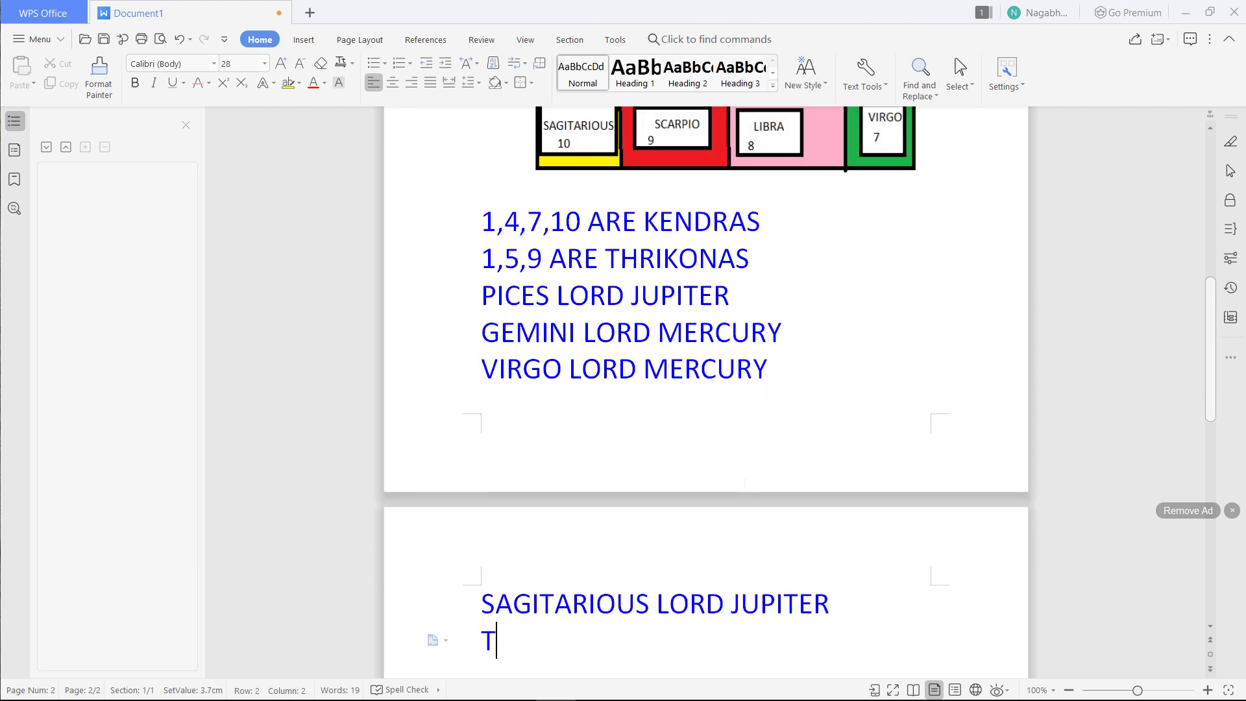
pyautogui.write('HRIKO')
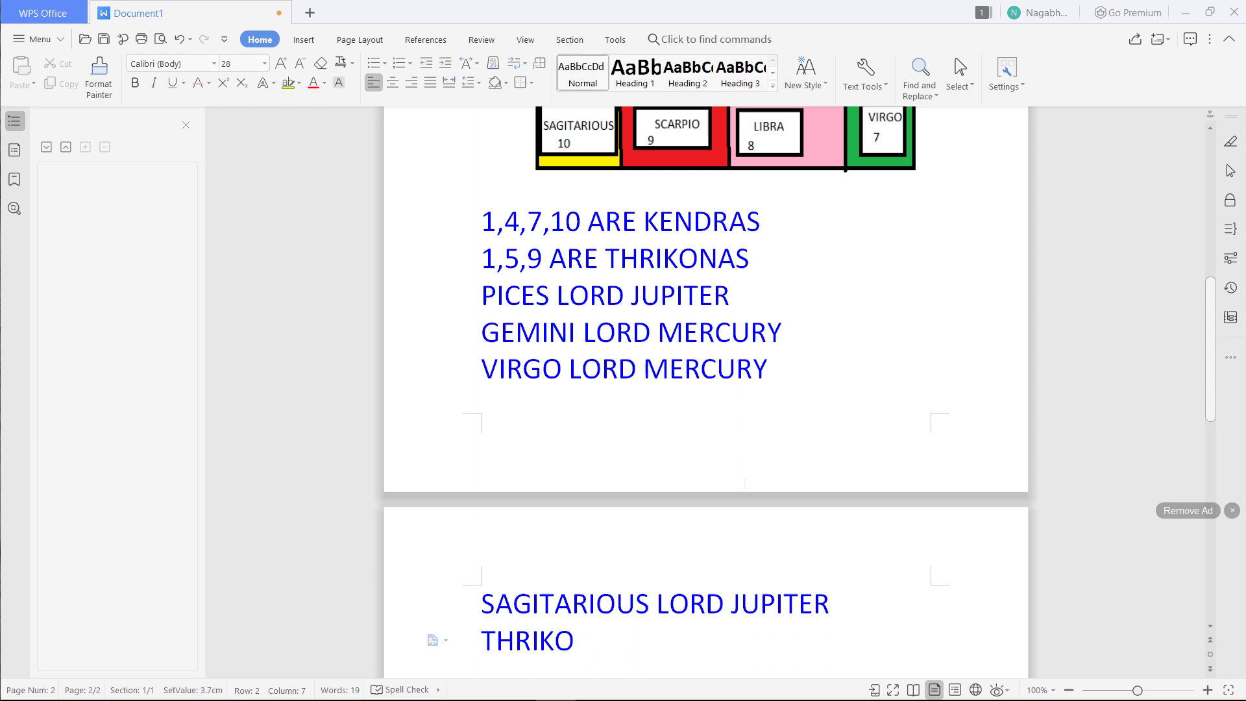
pyautogui.write('NS')
pyautogui.press('Return')
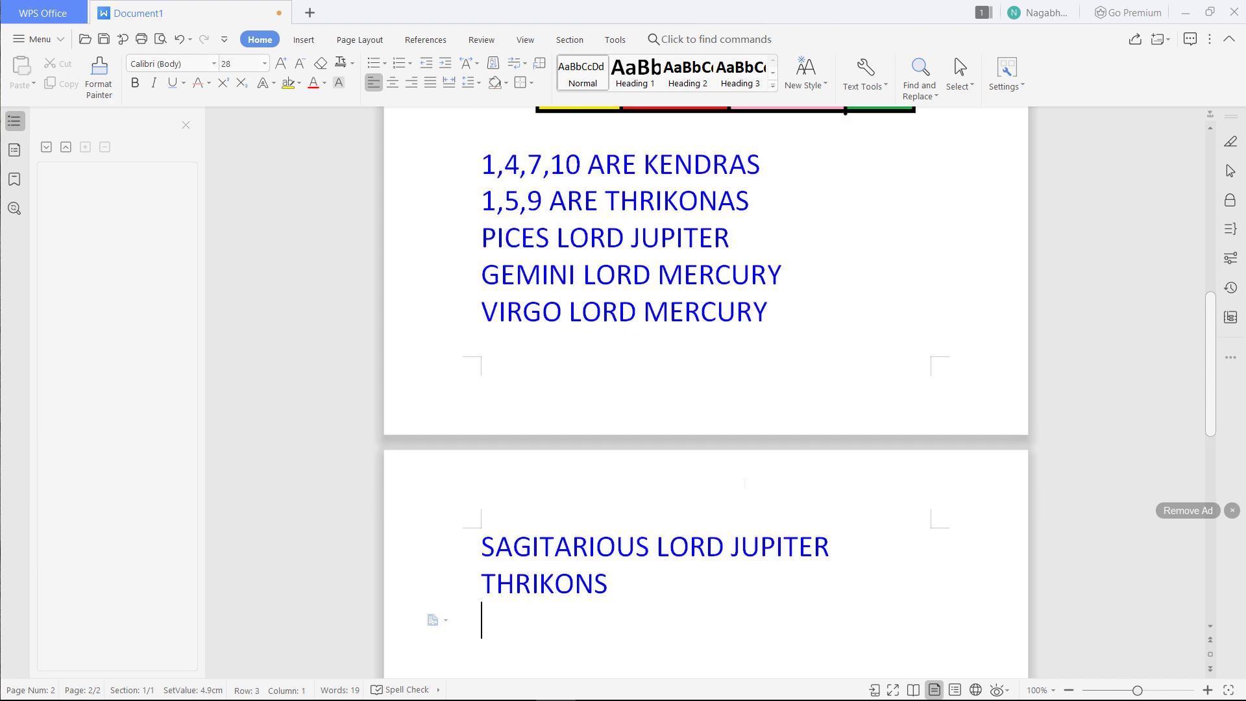
pyautogui.write('JU')
pyautogui.write('PIER')
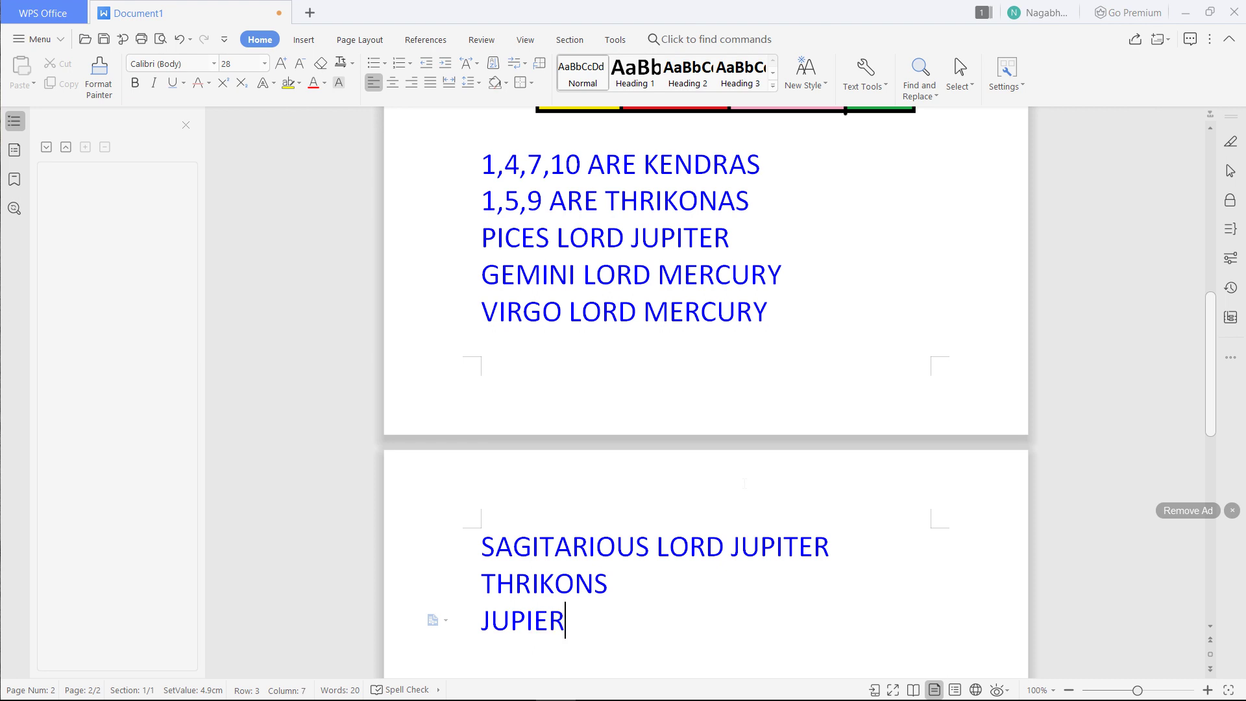
pyautogui.press('BackSpace')
pyautogui.press('BackSpace')
pyautogui.write('TE')
pyautogui.write('R')
pyautogui.press('Return')
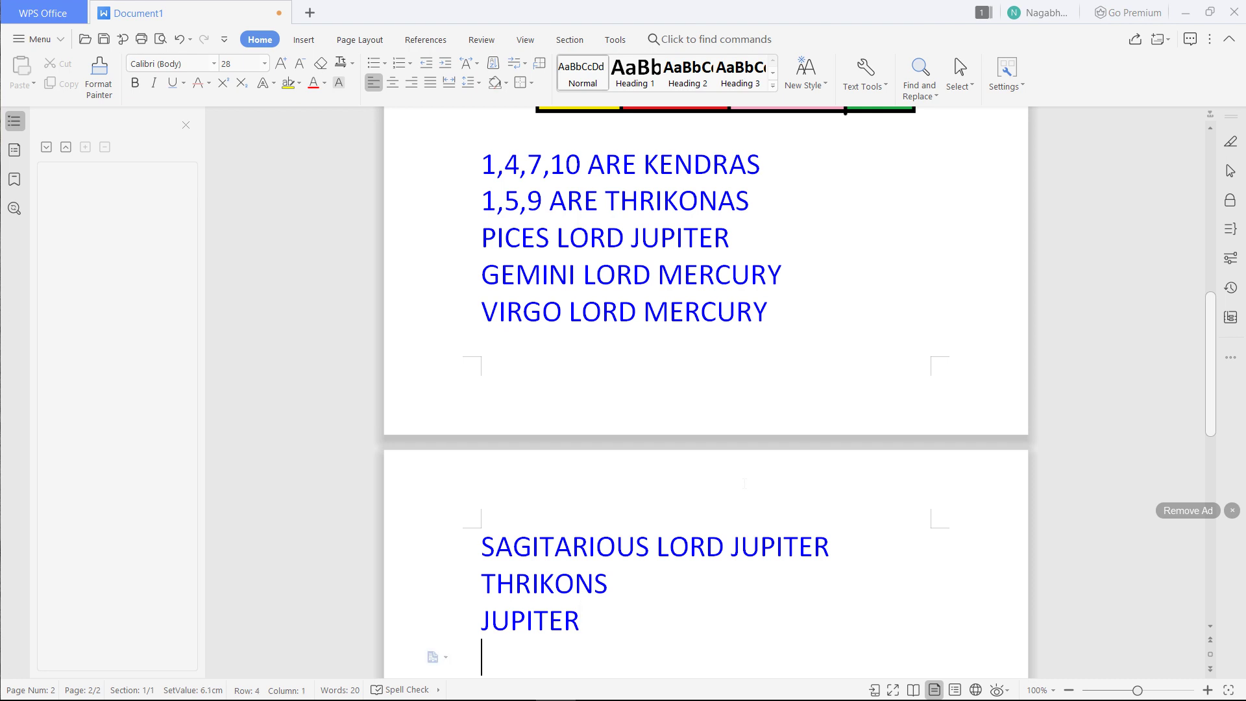
pyautogui.write('MOON')
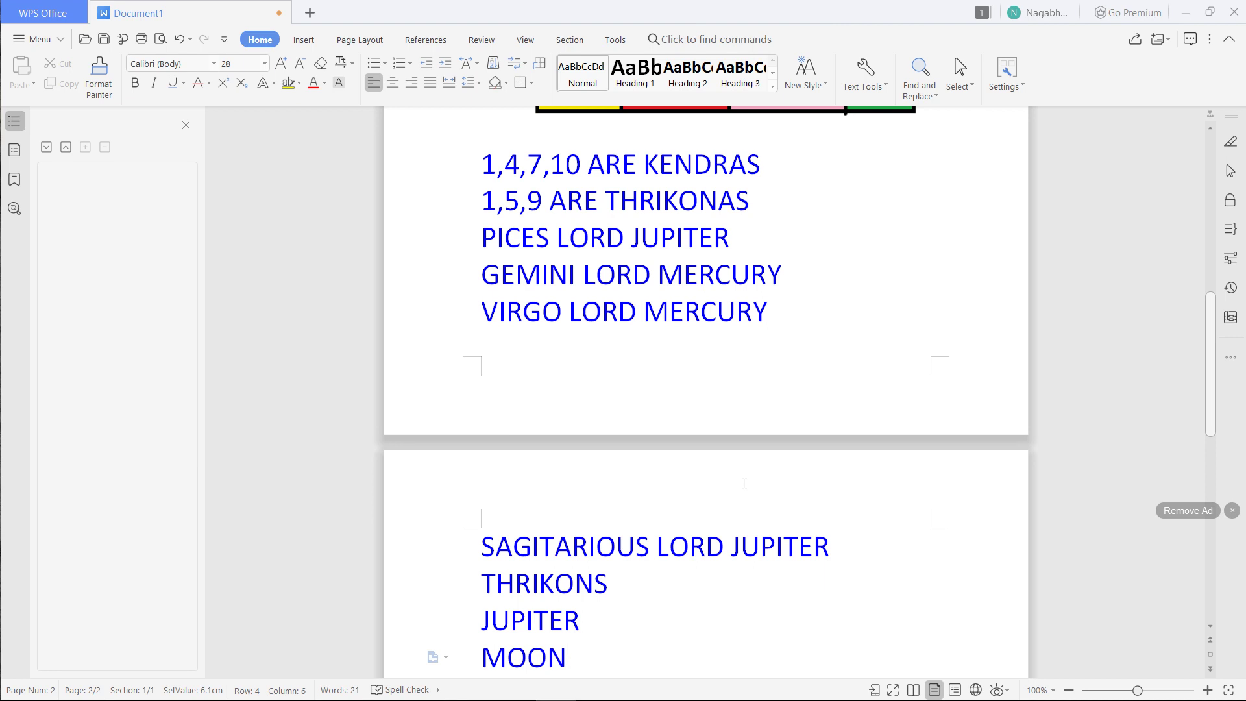
pyautogui.press('Return')
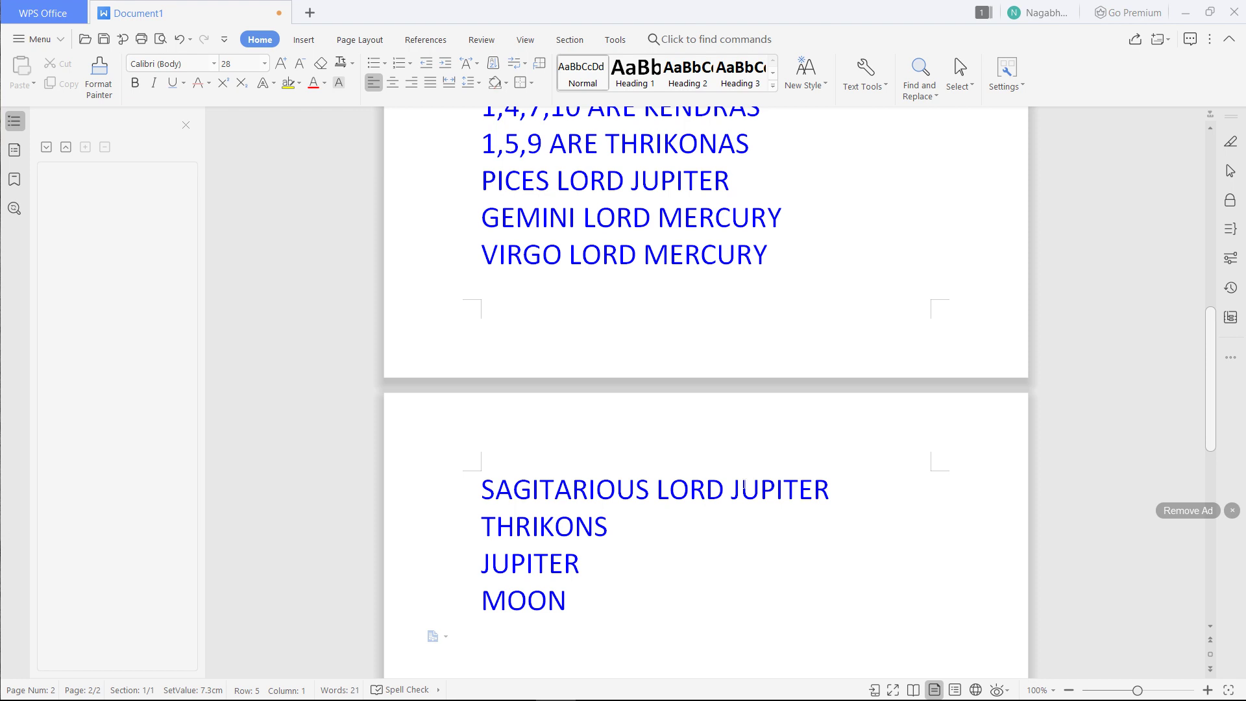
pyautogui.write('M')
pyautogui.write('ARS')
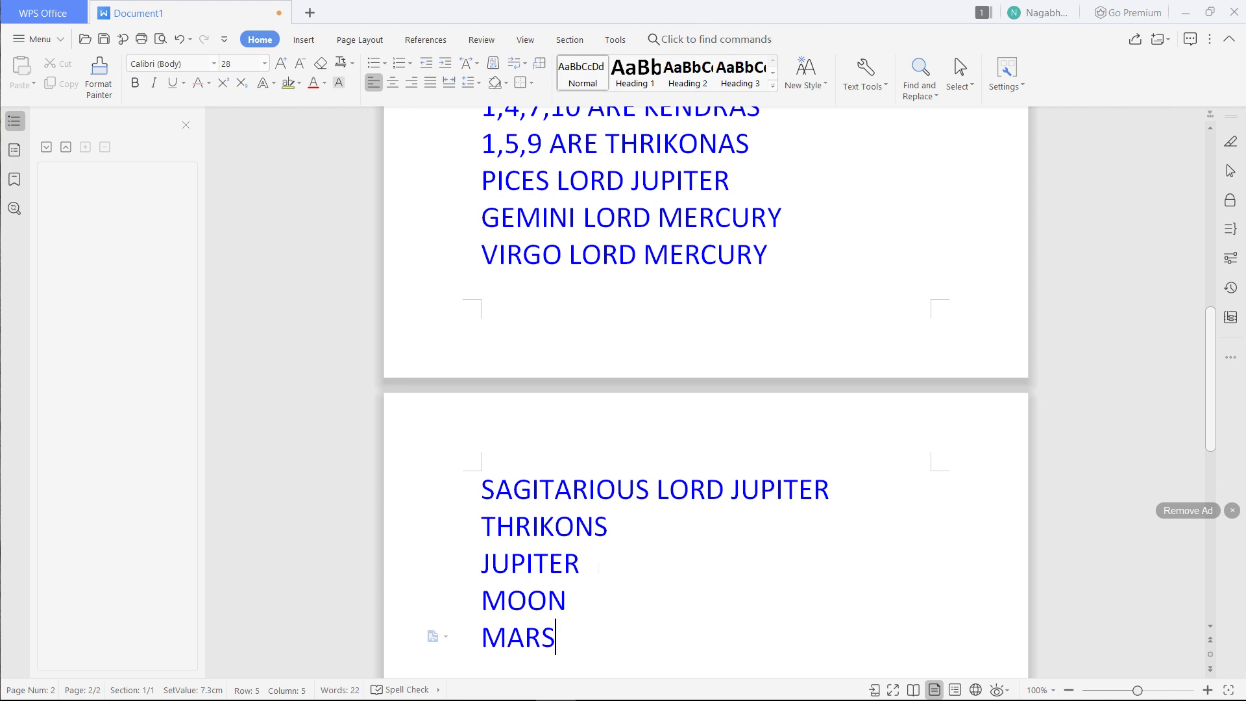
# Append signs so the lines read 'JUPITER PICIES', 'MOON CANCER' and 'MARS SCARPIO'
pyautogui.click(599, 568)
pyautogui.write('PI')
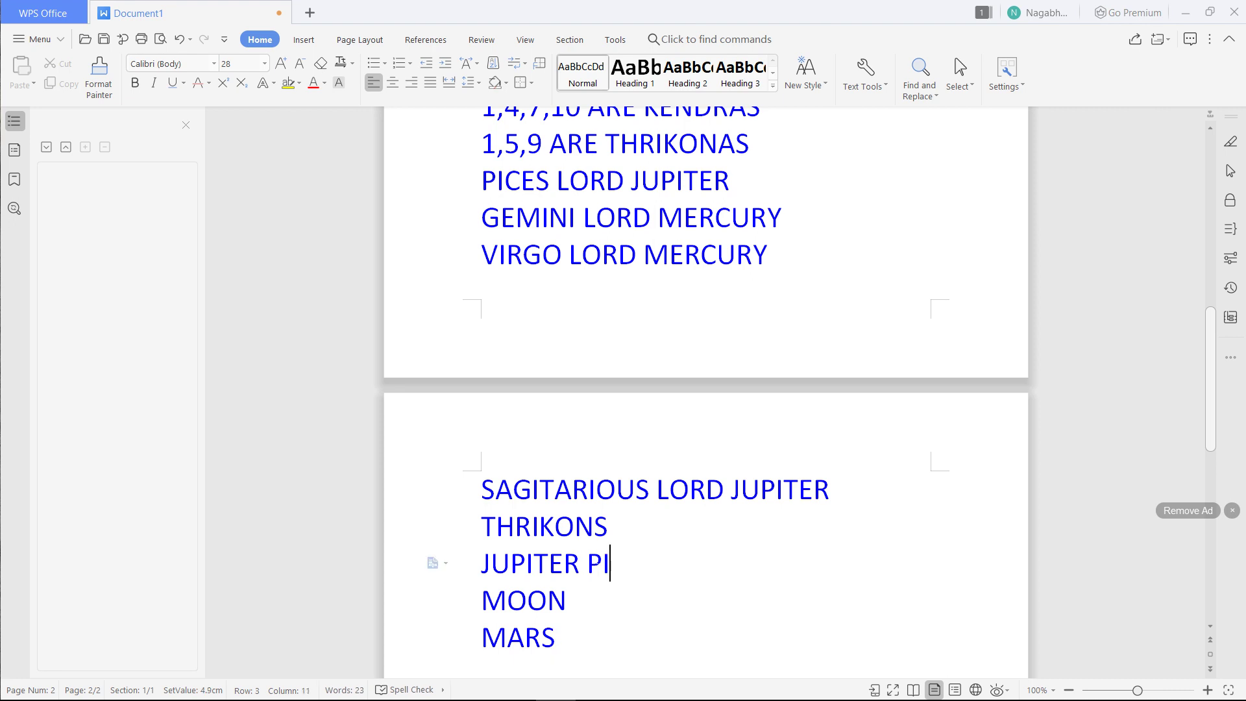
pyautogui.write('SIS')
pyautogui.press('BackSpace')
pyautogui.press('BackSpace')
pyautogui.press('BackSpace')
pyautogui.write('CIE')
pyautogui.write('S')
pyautogui.doubleClick(589, 603)
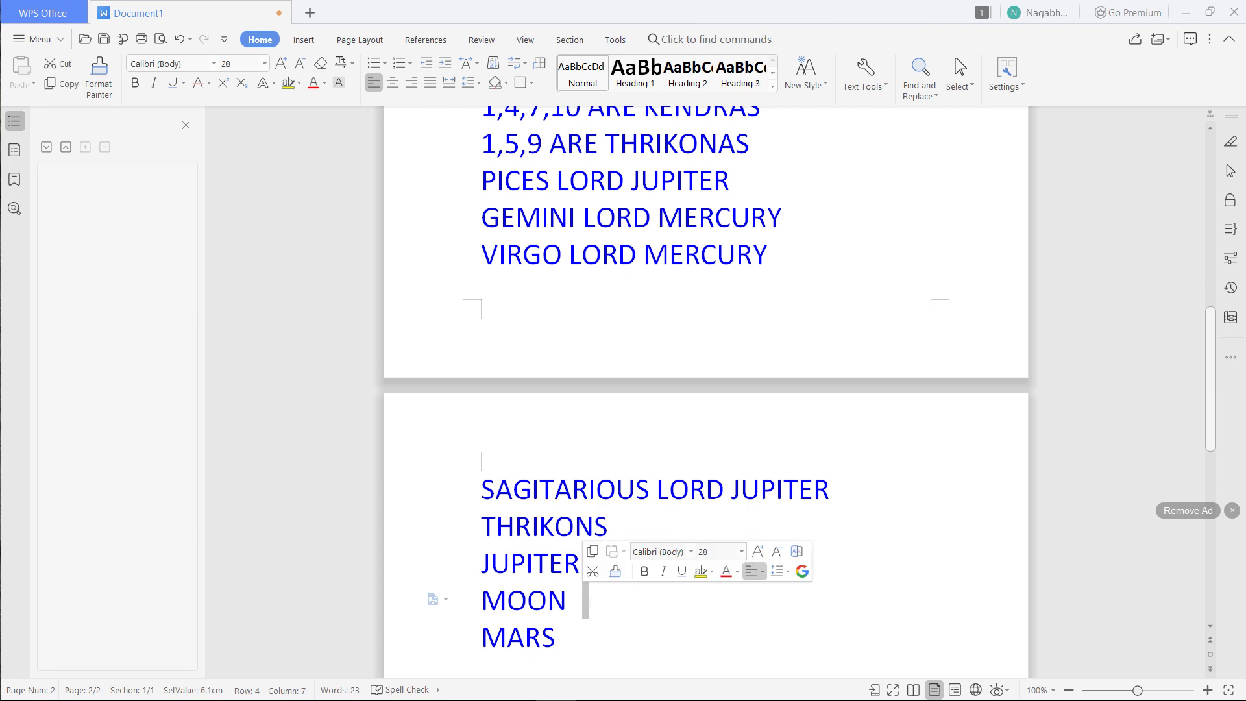
pyautogui.click(584, 603)
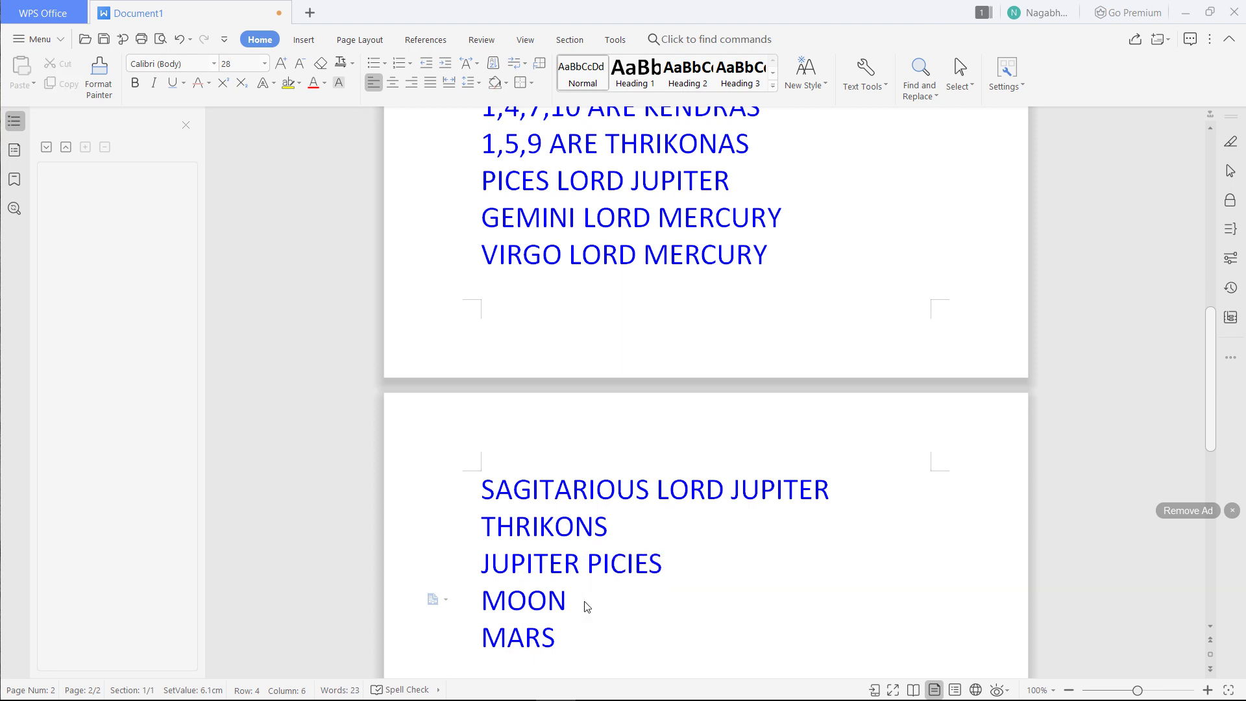
pyautogui.write('CA')
pyautogui.write('NCER')
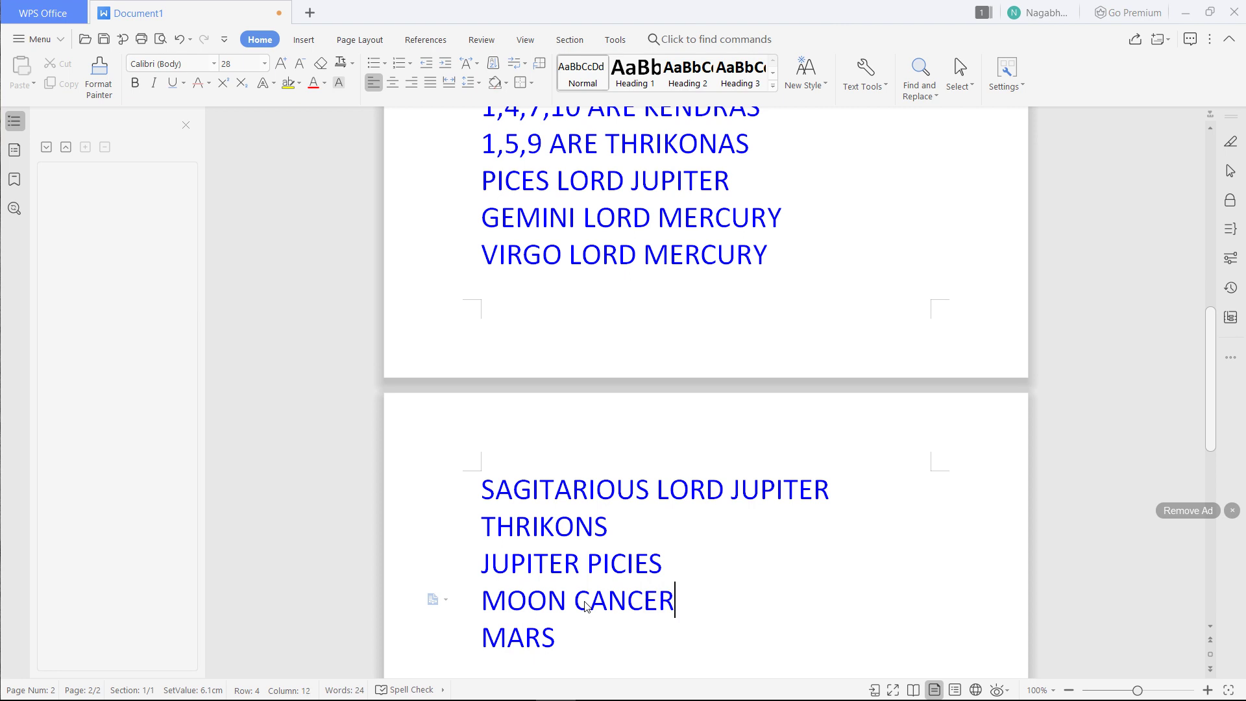
pyautogui.press('Down')
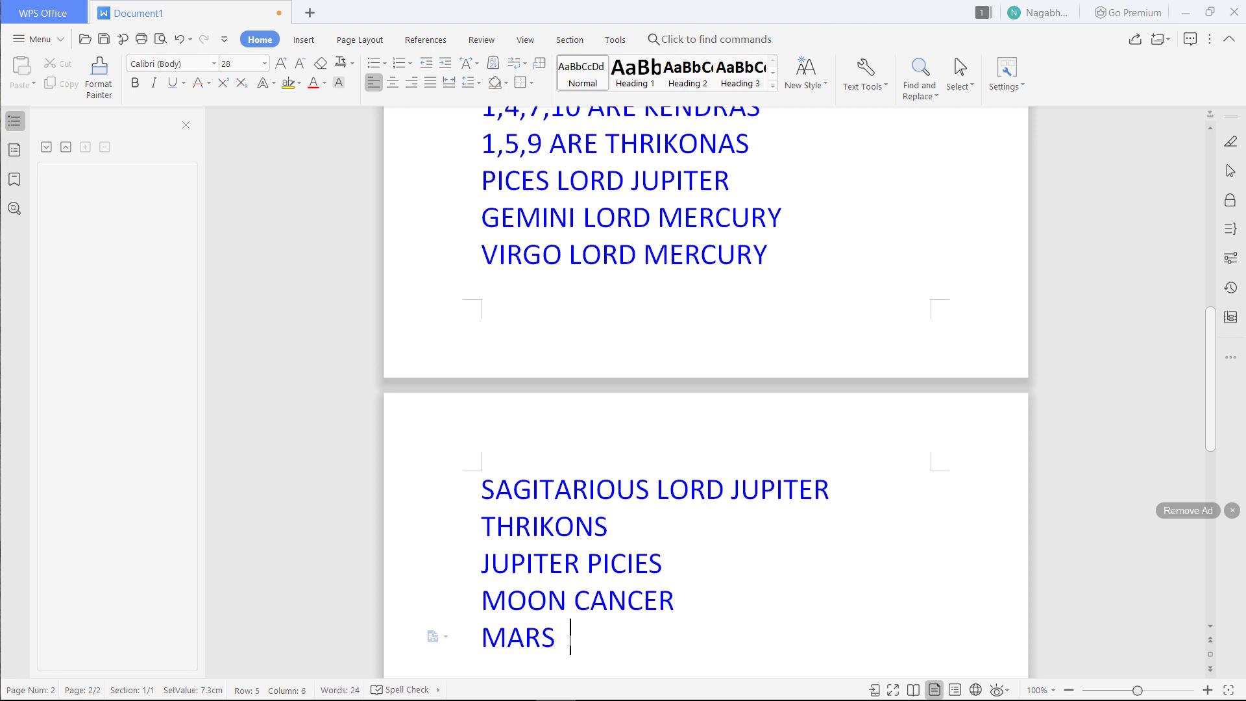
pyautogui.write('SCAR')
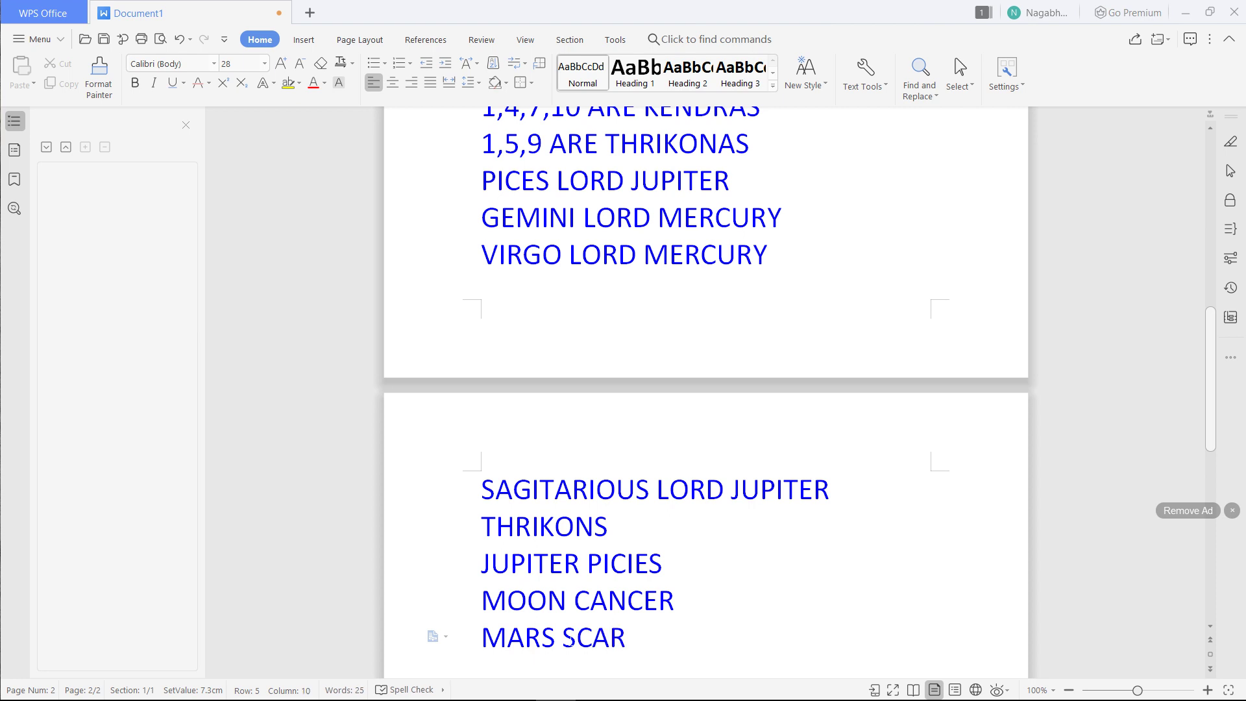
pyautogui.write('PIO')
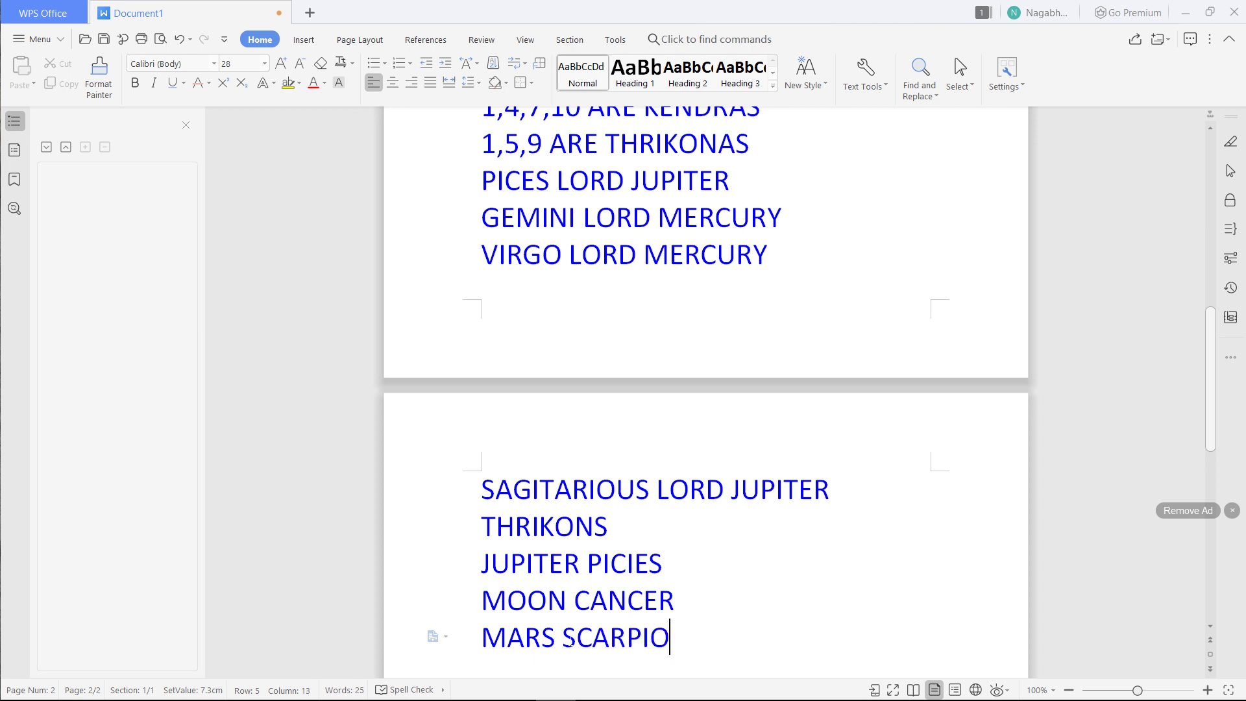